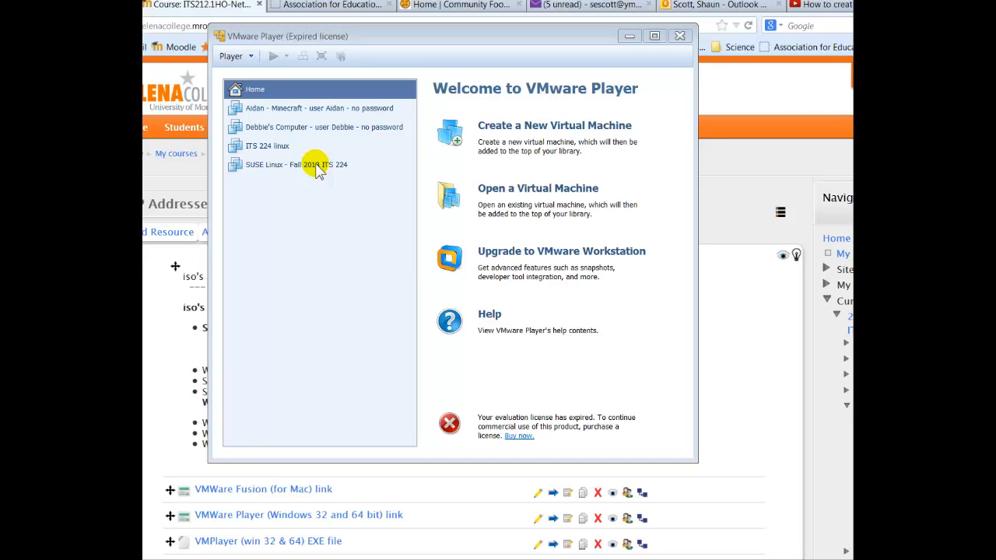
Start a new virtual machine using en_windows_server_2008_datacenter_enterprise_standard_x64_dvd_X14-26714.iso from the "- iso" folder as the installer disc image.
left_click(541, 131)
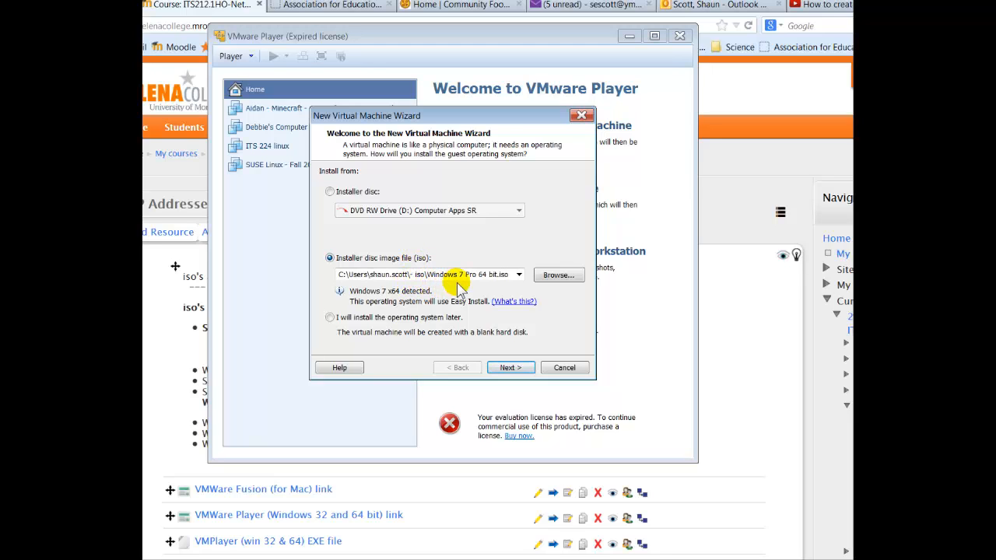
left_click(560, 275)
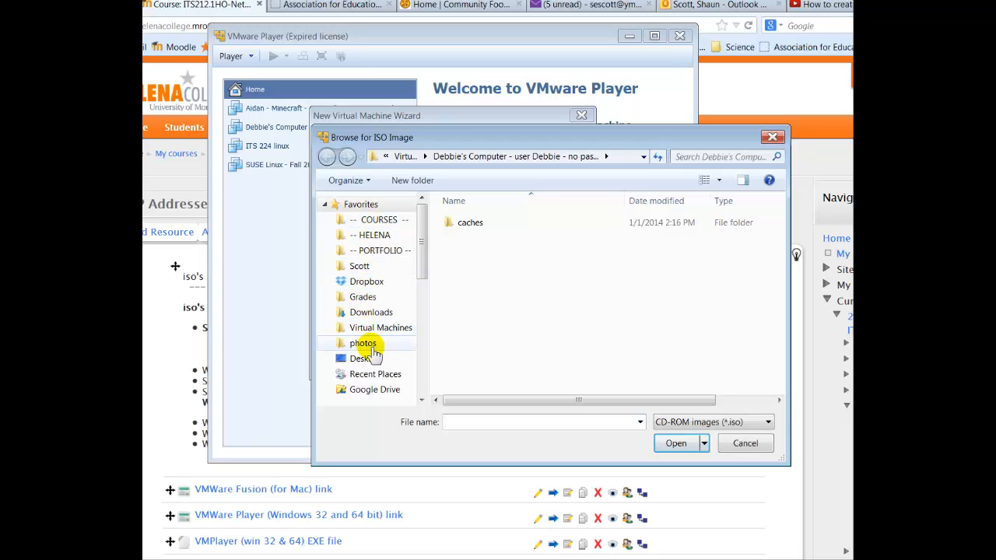
left_click(356, 265)
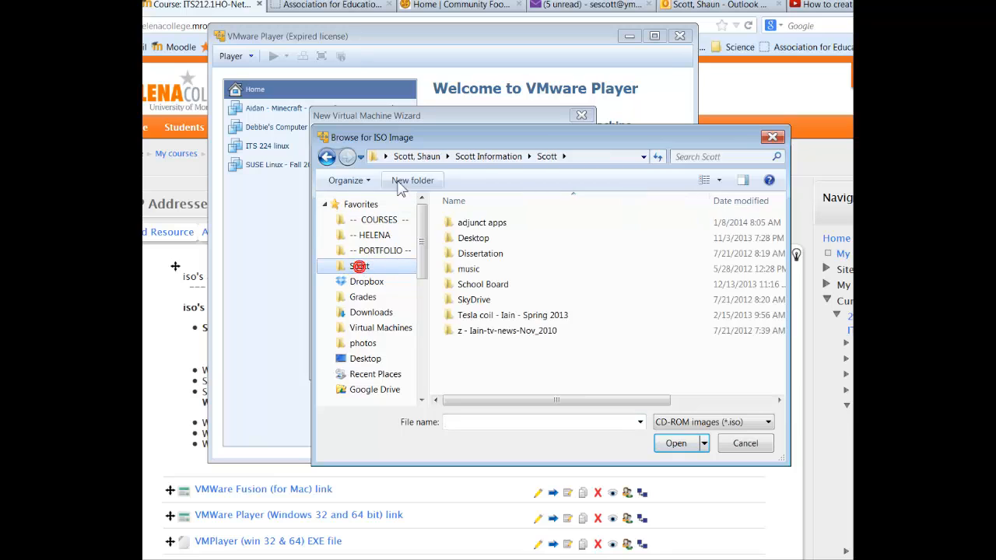
left_click(406, 156)
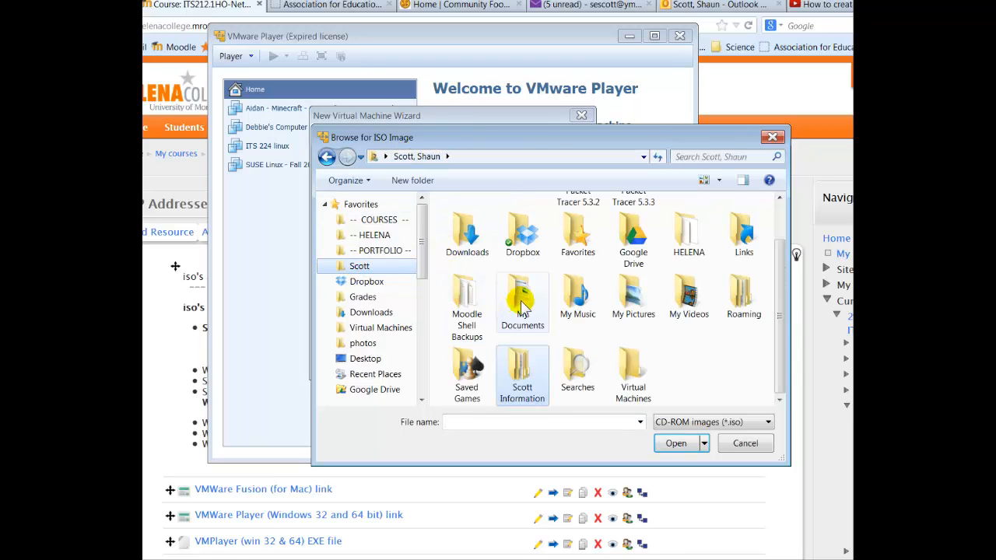
scroll(762, 278, "up", 2)
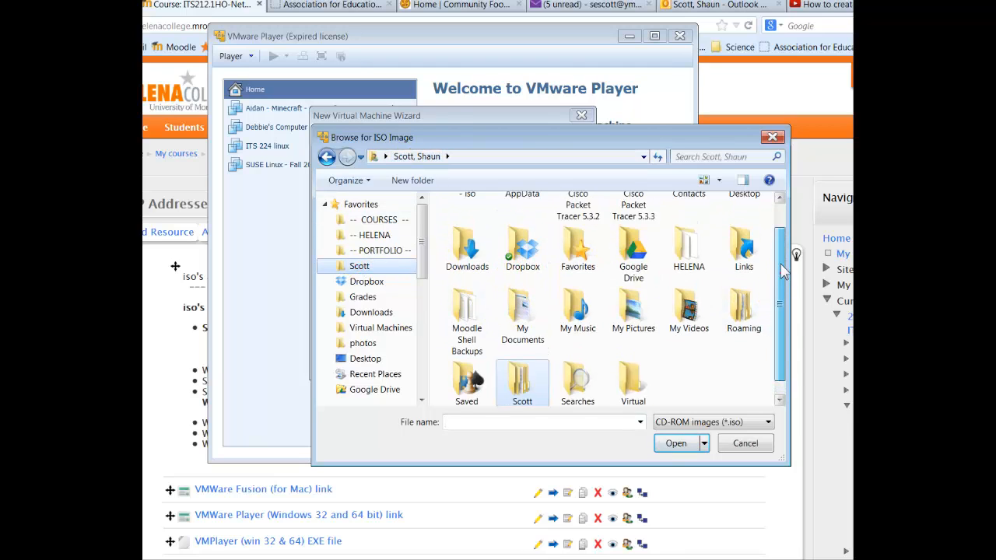
double_click(469, 221)
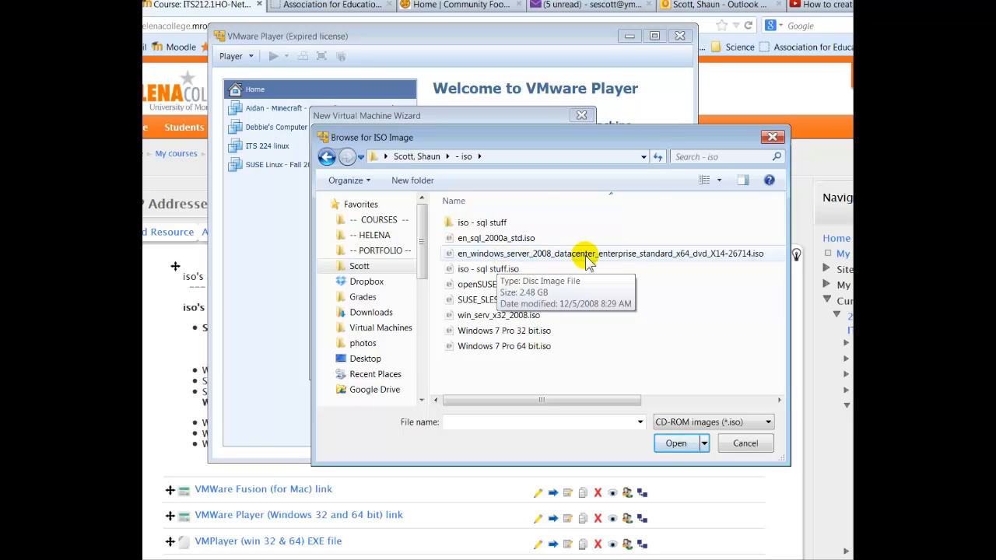
left_click(664, 257)
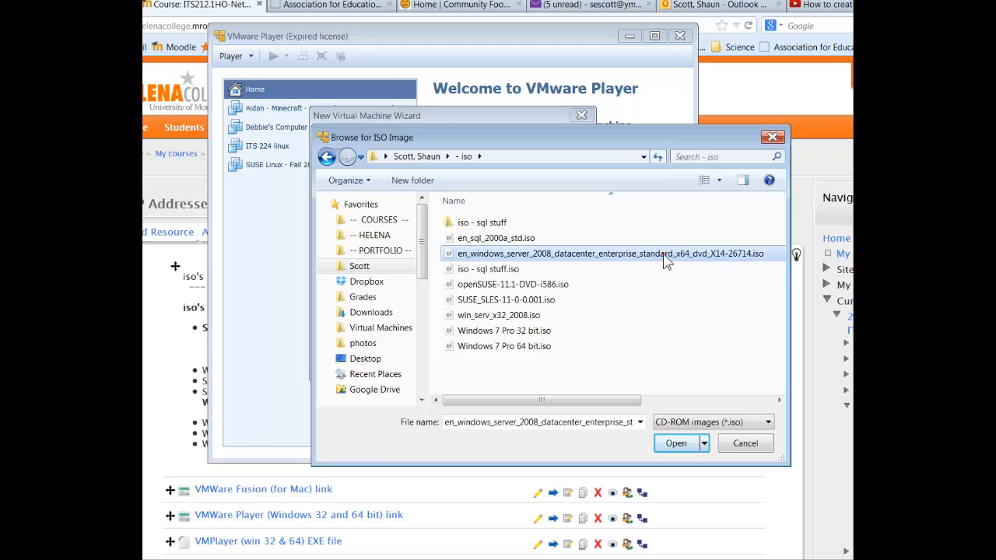
left_click(675, 443)
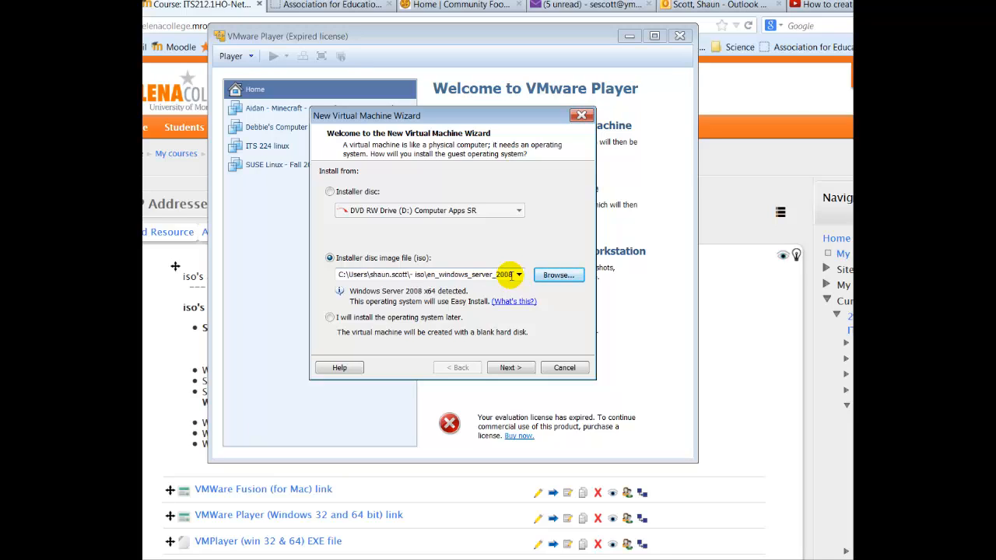
left_click(509, 371)
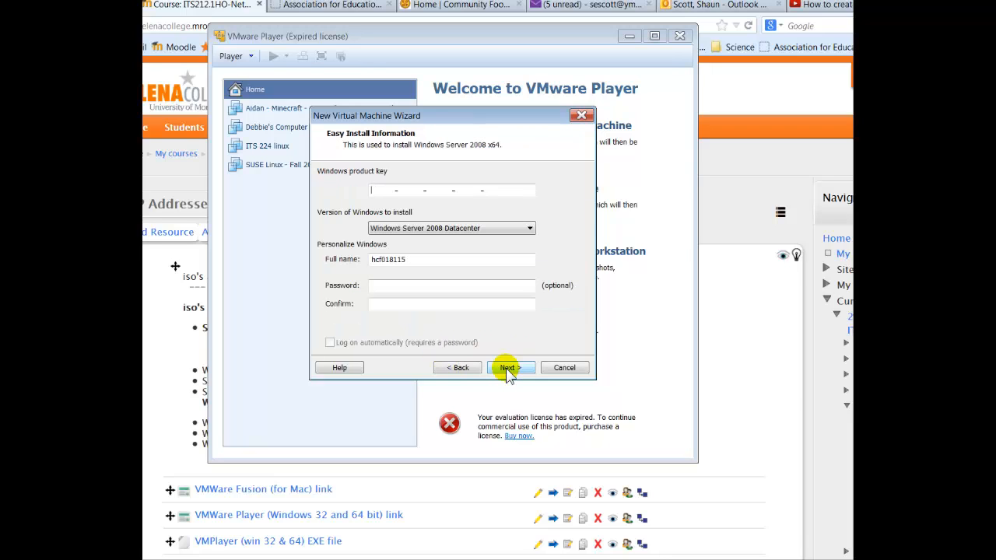
Copy the Windows Server 2008 Standard product key from the course page in the browser and paste it as VMware Player's Windows product key.
left_click(722, 429)
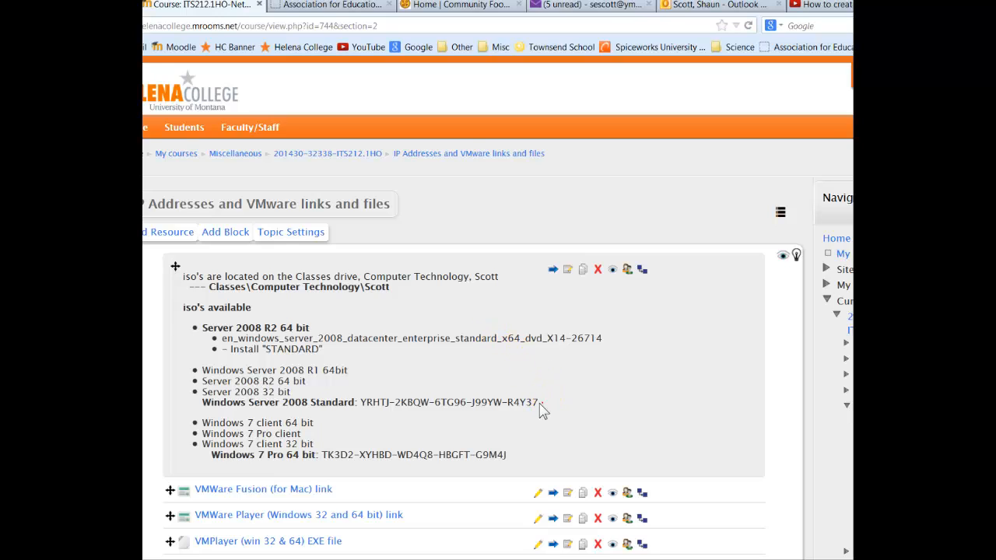
left_click_drag(539, 403, 361, 402)
key("ctrl+c")
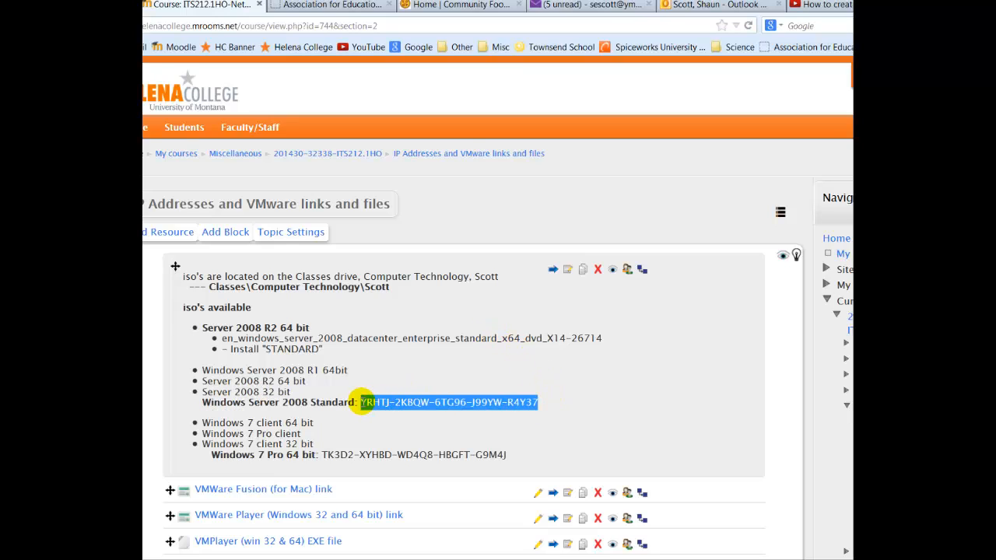
key("alt+Tab")
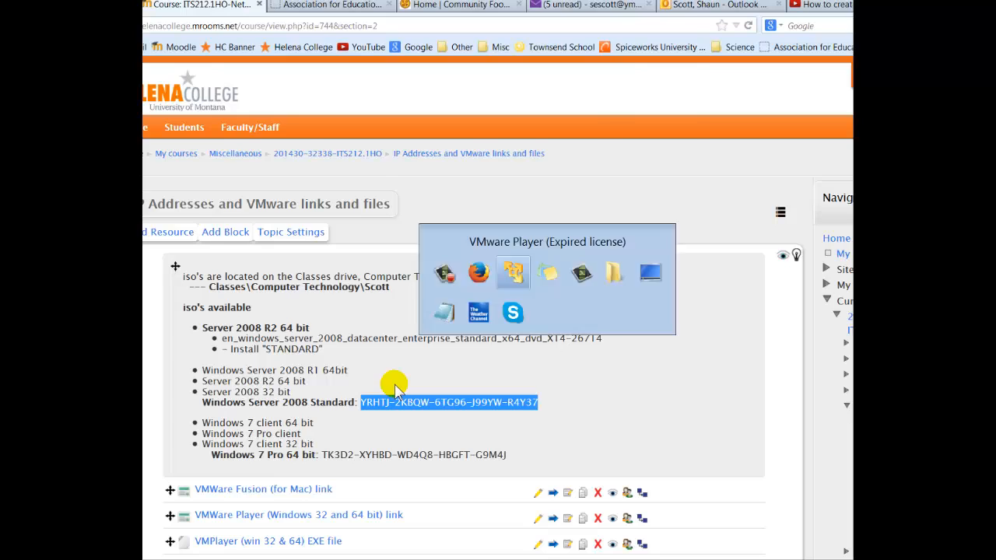
key("ctrl+v")
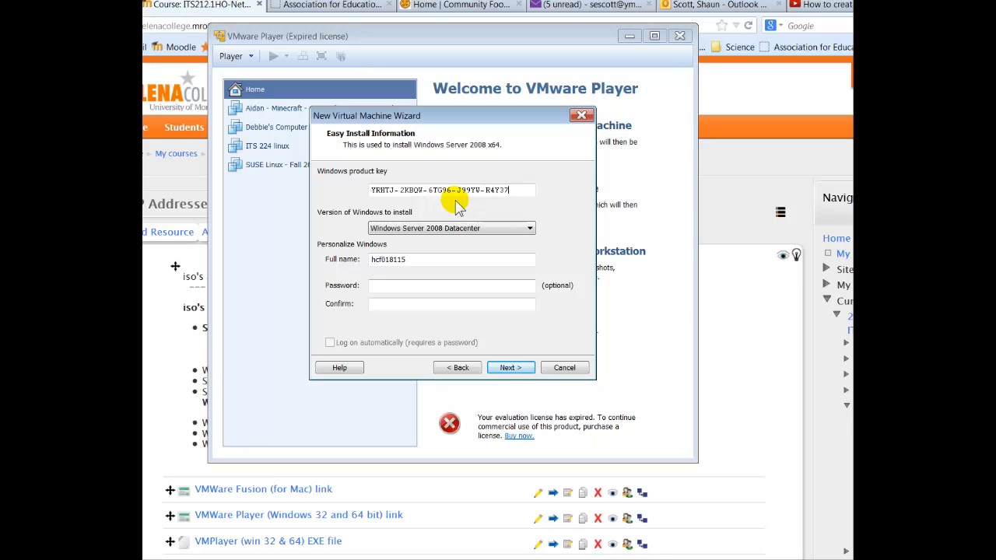
Check the required edition on the browser's course page, and select Windows Server 2008 Standard as the version to install in VMware Player.
left_click(739, 326)
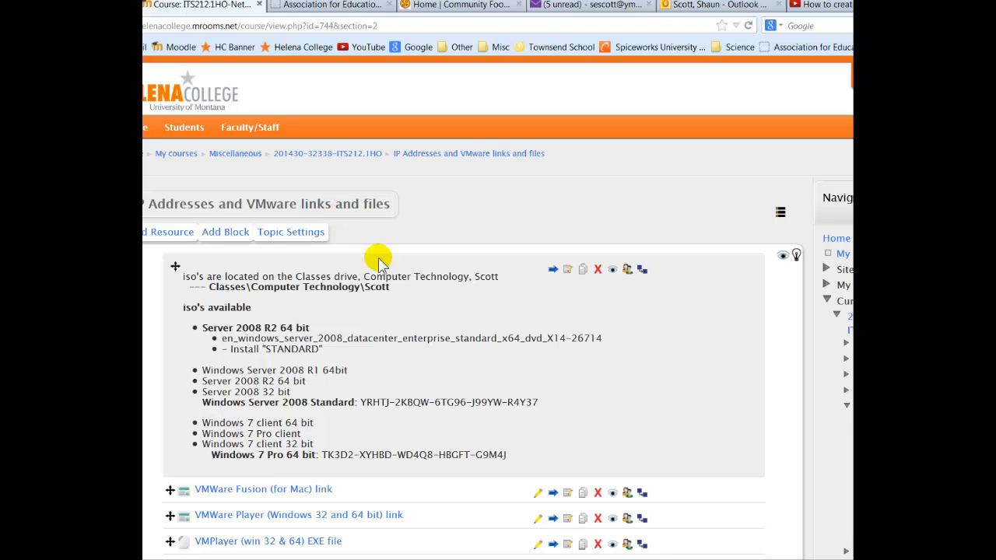
key("alt+Tab")
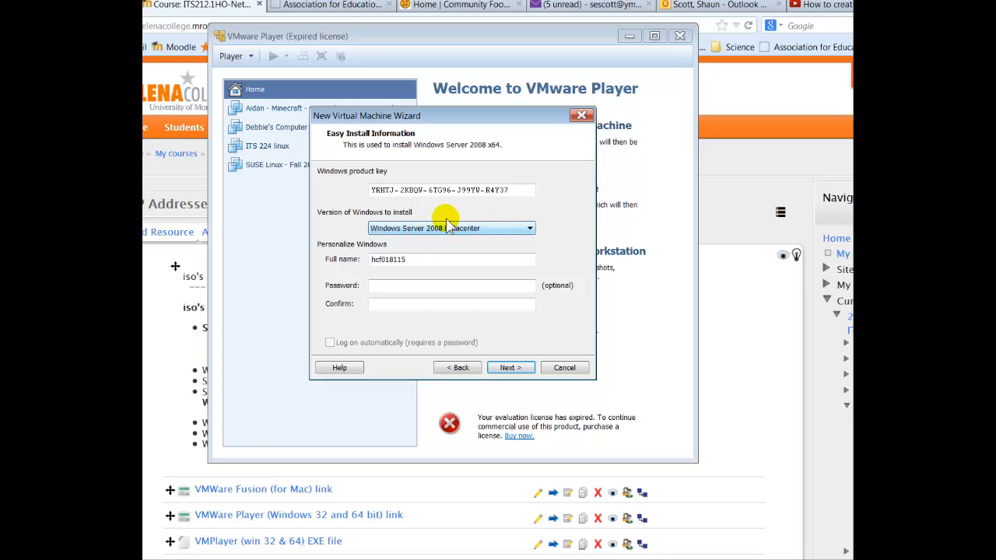
left_click(457, 229)
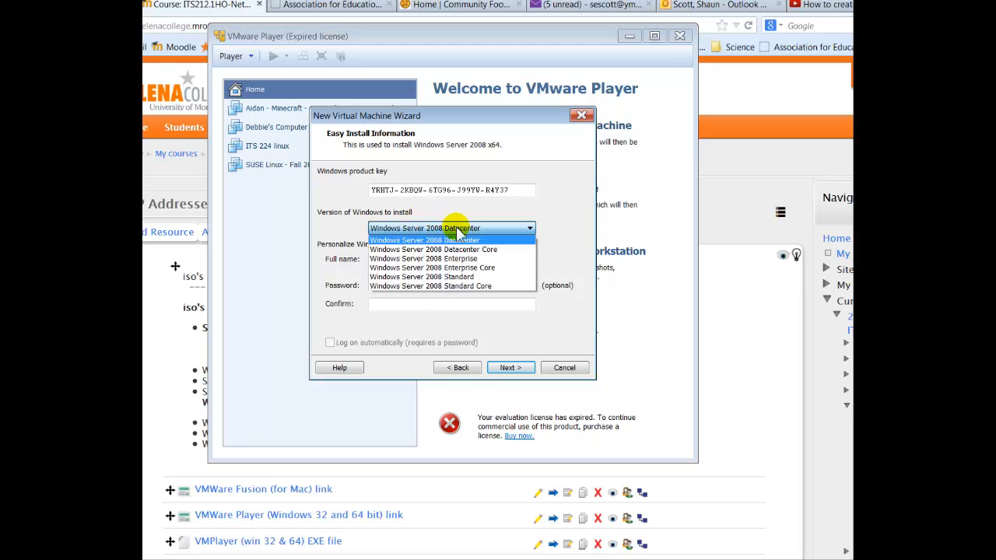
left_click(465, 278)
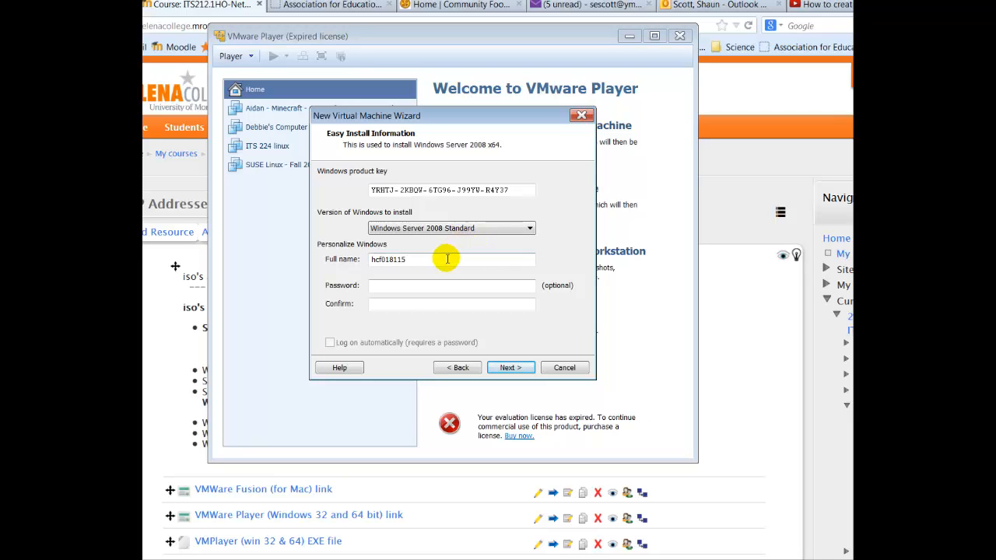
Replace the default full name with the account owner's first name, and accept the Easy Install information with the password left blank.
key("BackSpace")
key("BackSpace")
key("BackSpace")
key("BackSpace")
key("BackSpace")
key("BackSpace")
key("BackSpace")
key("BackSpace")
key("BackSpace")
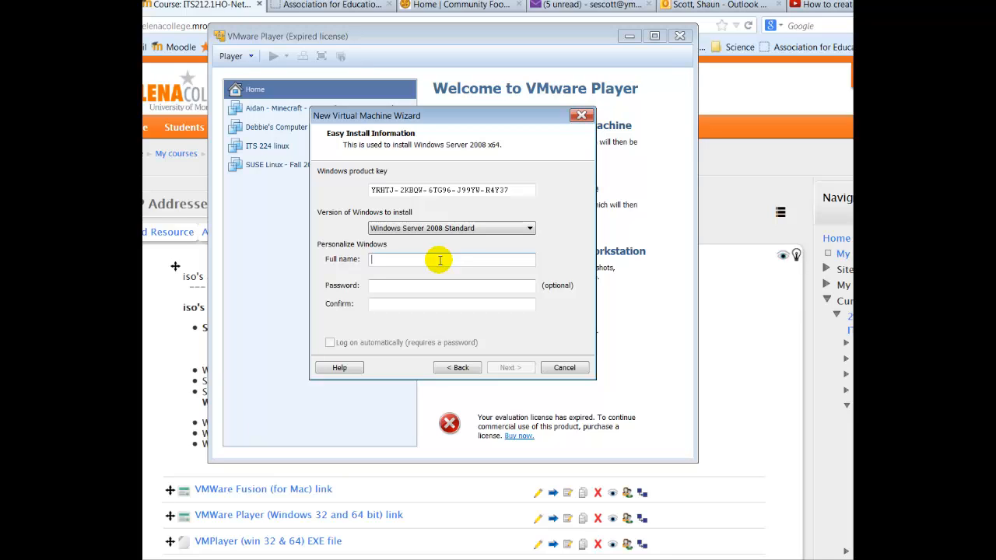
type("shaun")
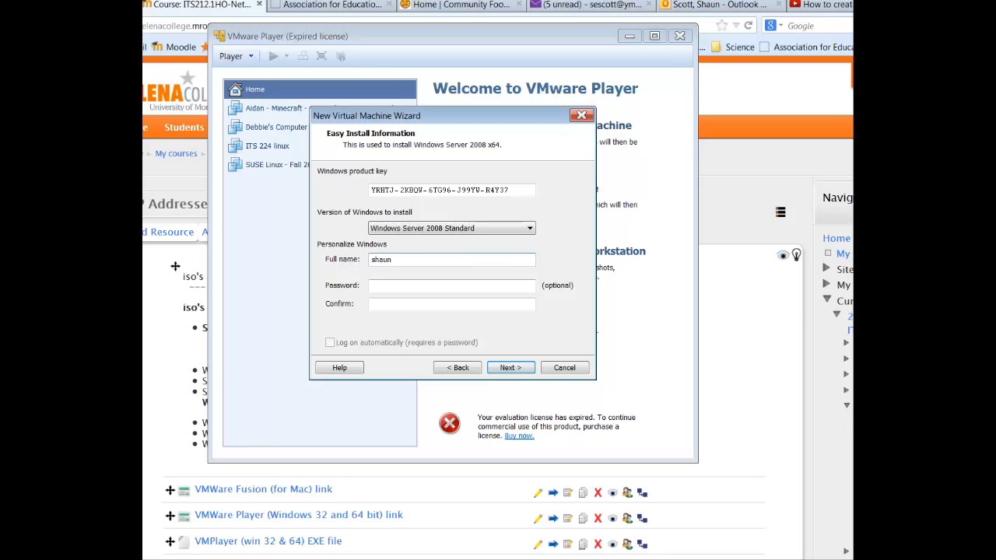
left_click(413, 284)
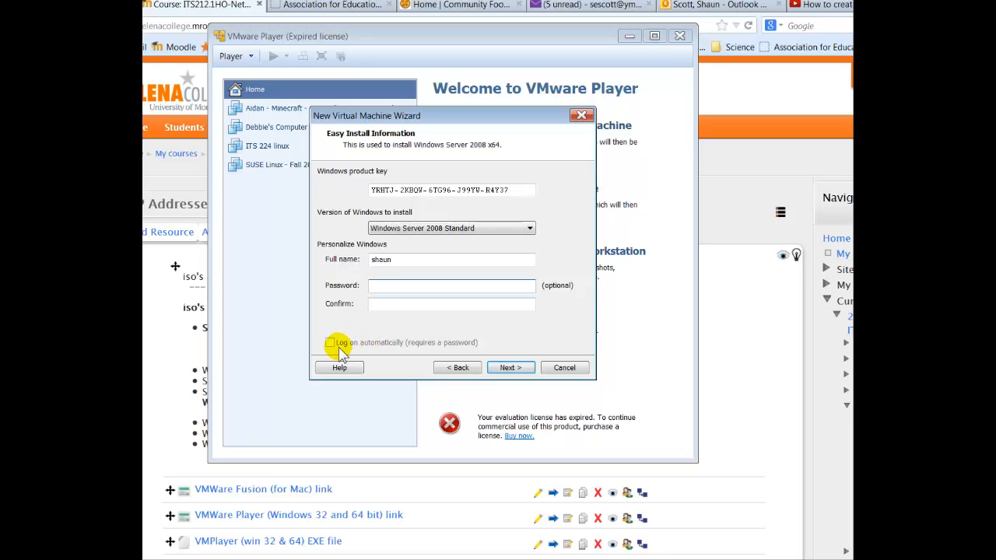
left_click(509, 368)
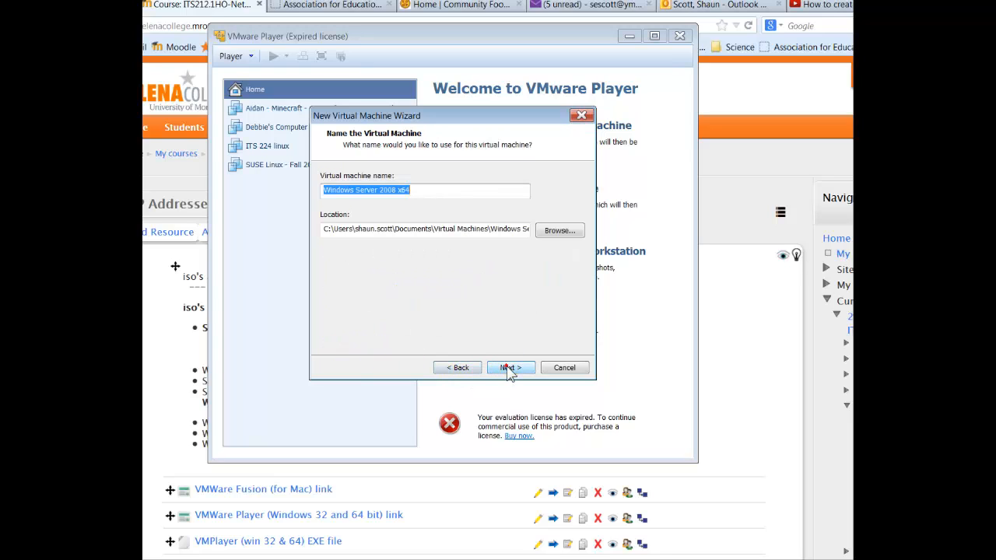
Name the virtual machine "Windows Server 2008 - Net OS" and accept the default location.
left_click(425, 192)
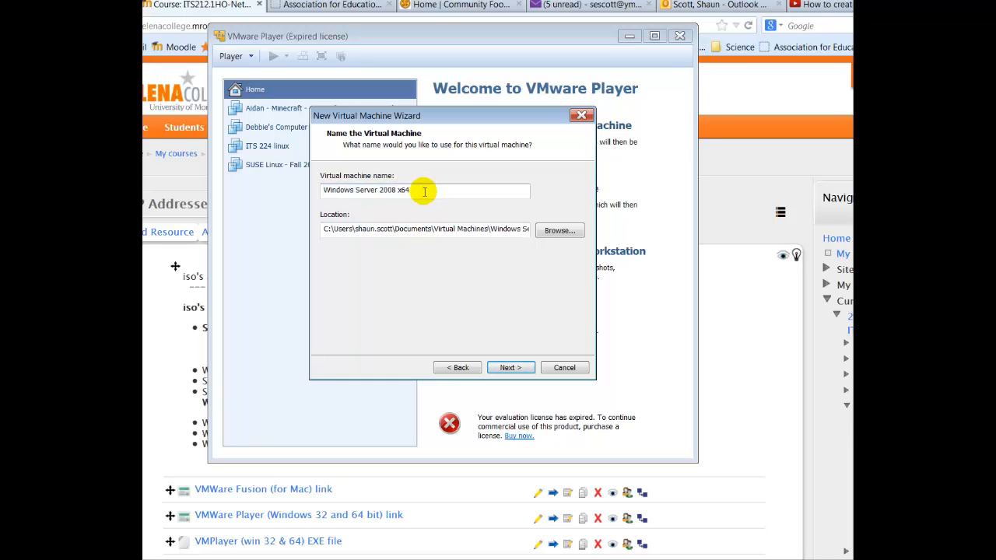
key("BackSpace")
key("BackSpace")
key("BackSpace")
type("-s")
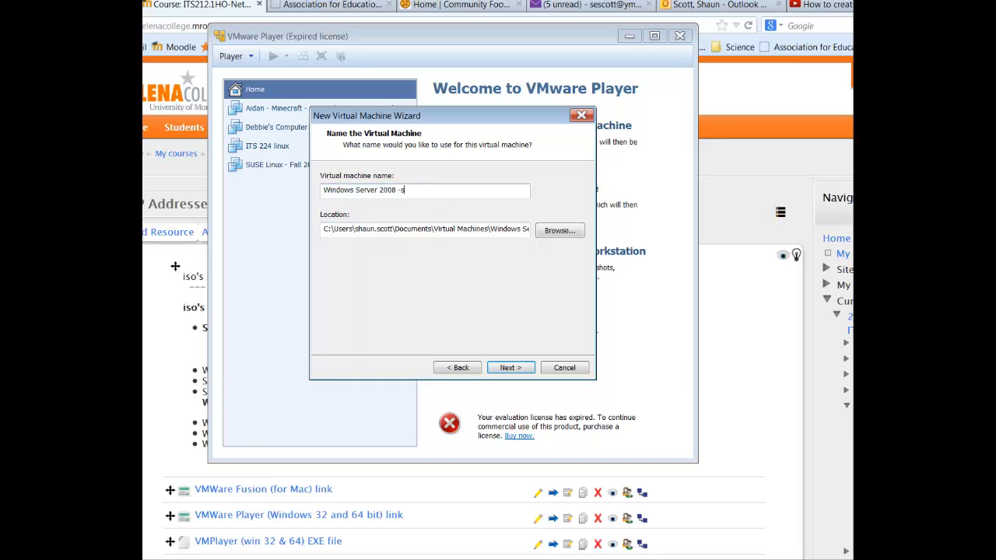
key("BackSpace")
type(" Net OS")
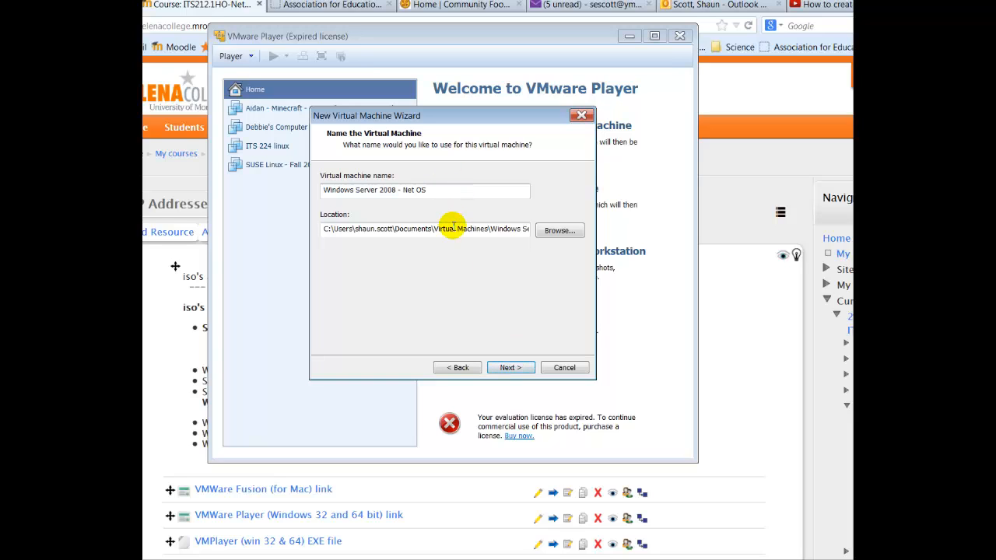
left_click(508, 367)
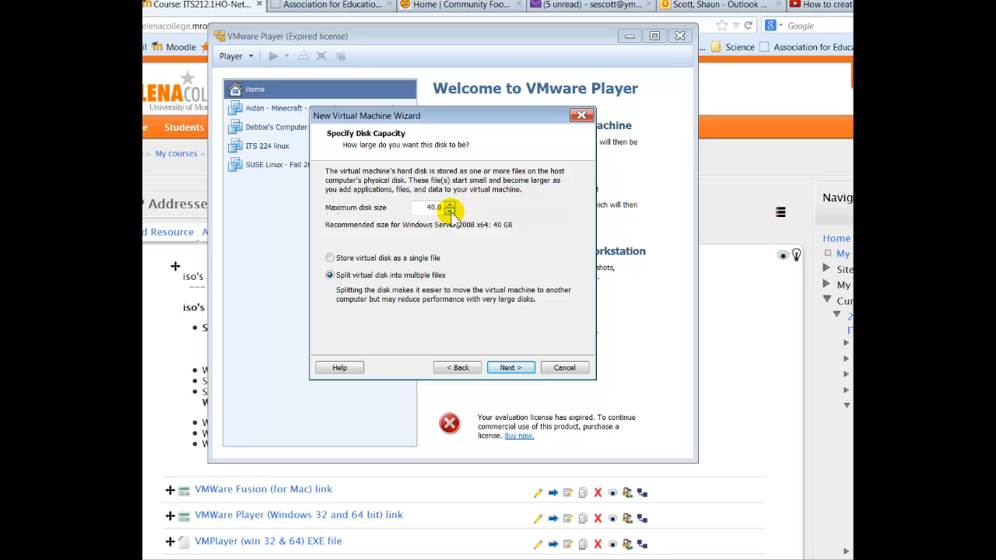
Set the maximum disk size to 20 GB, keeping the virtual disk split into multiple files.
left_click(451, 212)
left_click(450, 211)
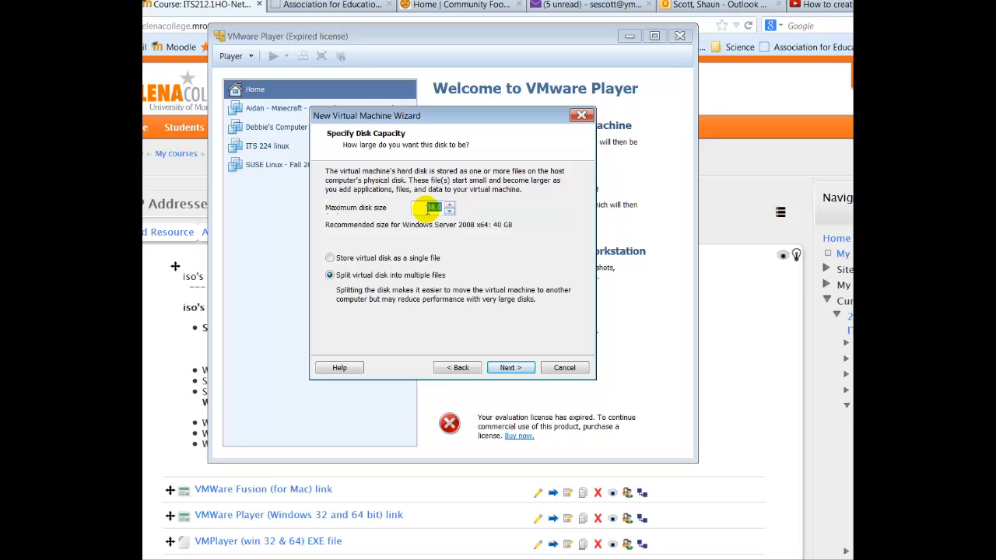
left_click_drag(427, 208, 444, 208)
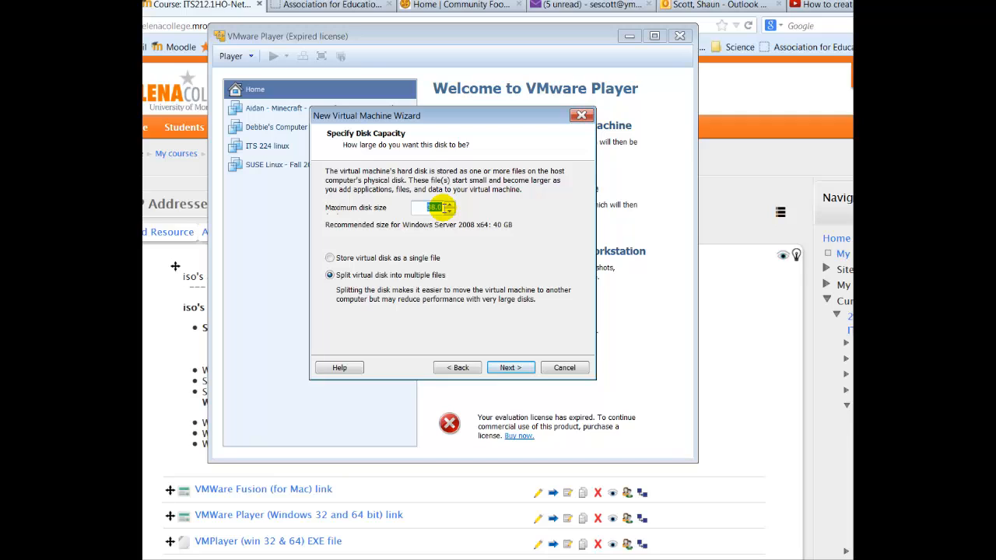
type("20")
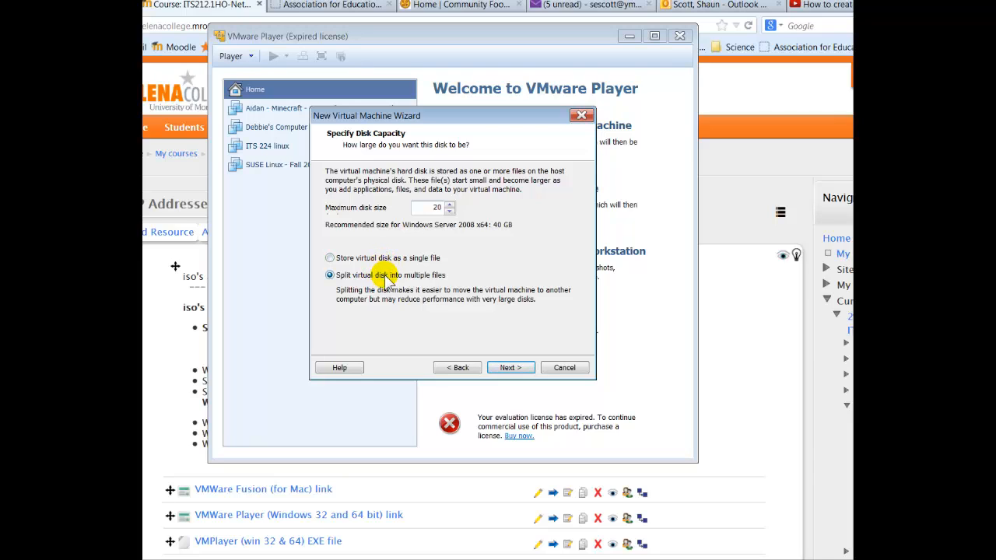
left_click(507, 368)
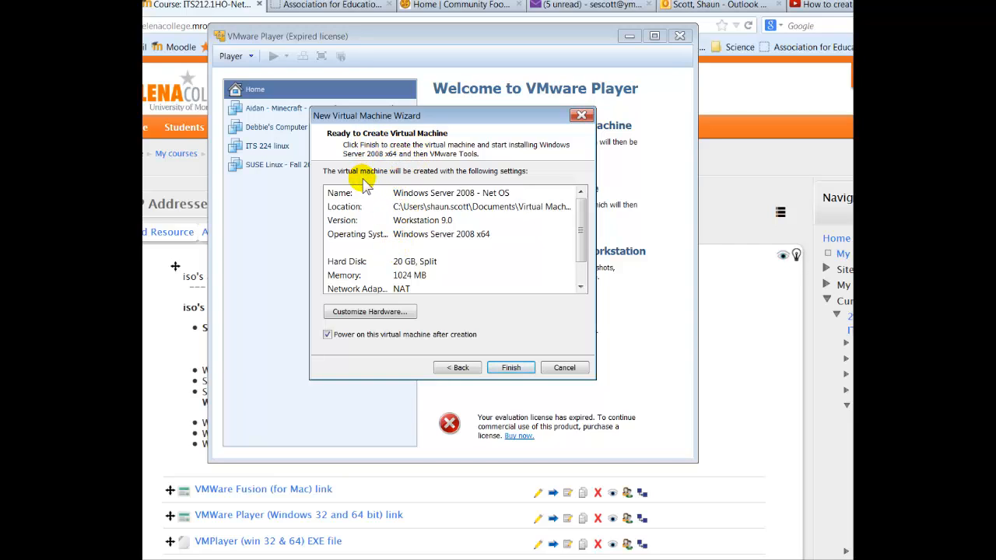
Customize the virtual machine's hardware by setting the number of processor cores to 4.
left_click(394, 315)
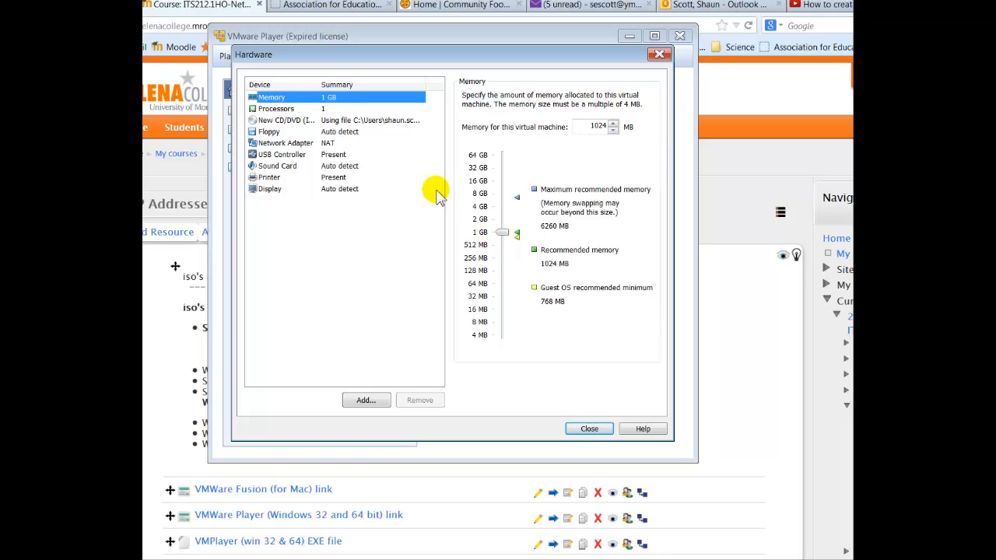
left_click(276, 109)
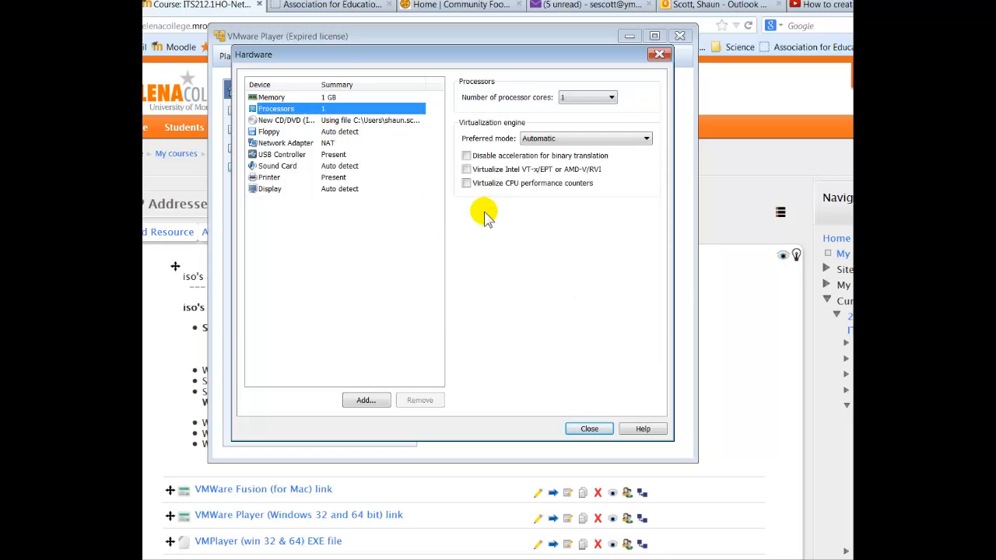
left_click(612, 97)
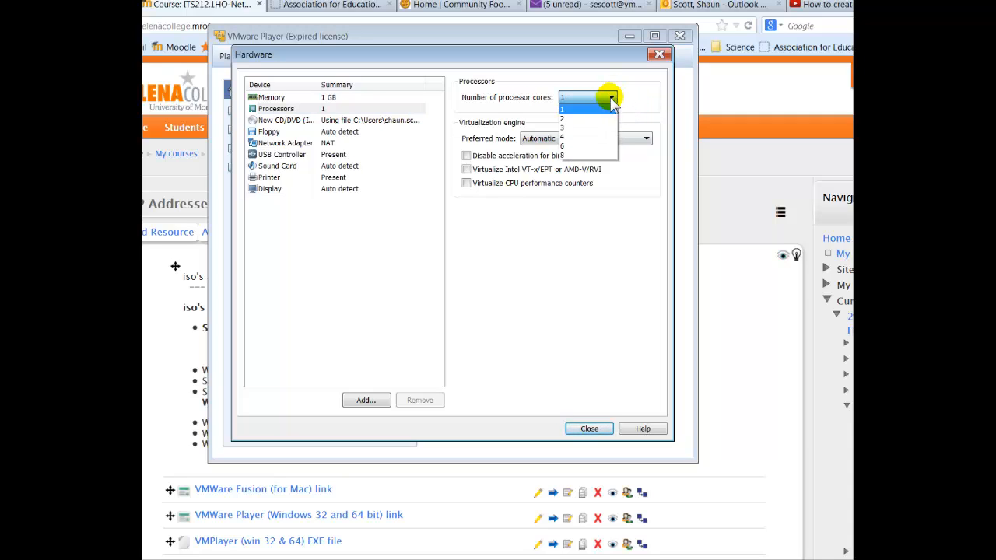
left_click(589, 136)
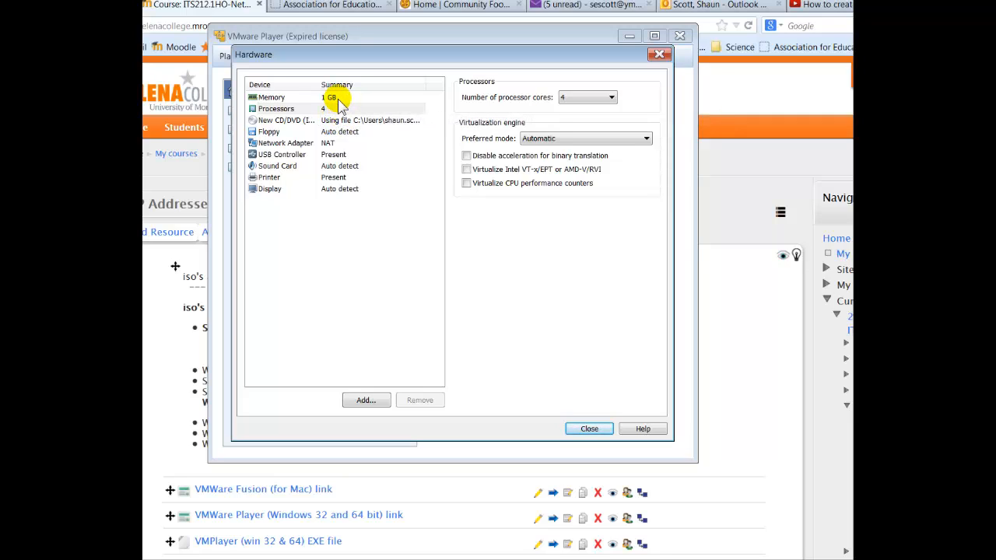
Set the network adapter's connection to Bridged and close the hardware settings.
left_click(325, 146)
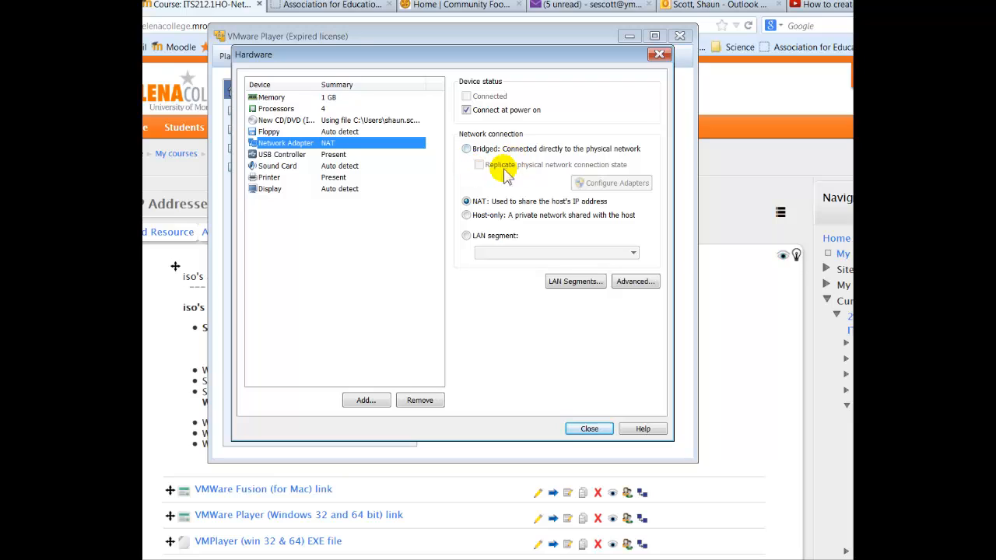
left_click(466, 150)
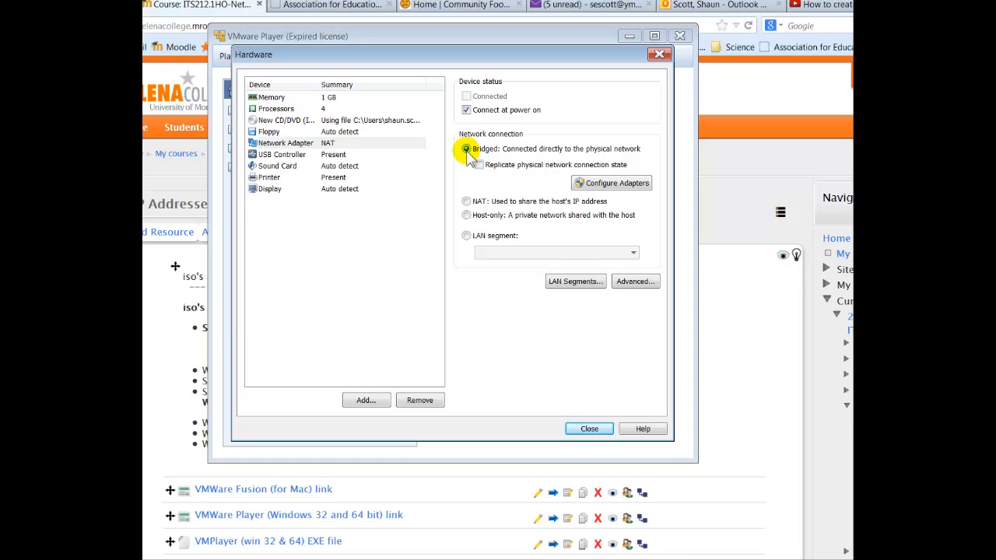
left_click(589, 429)
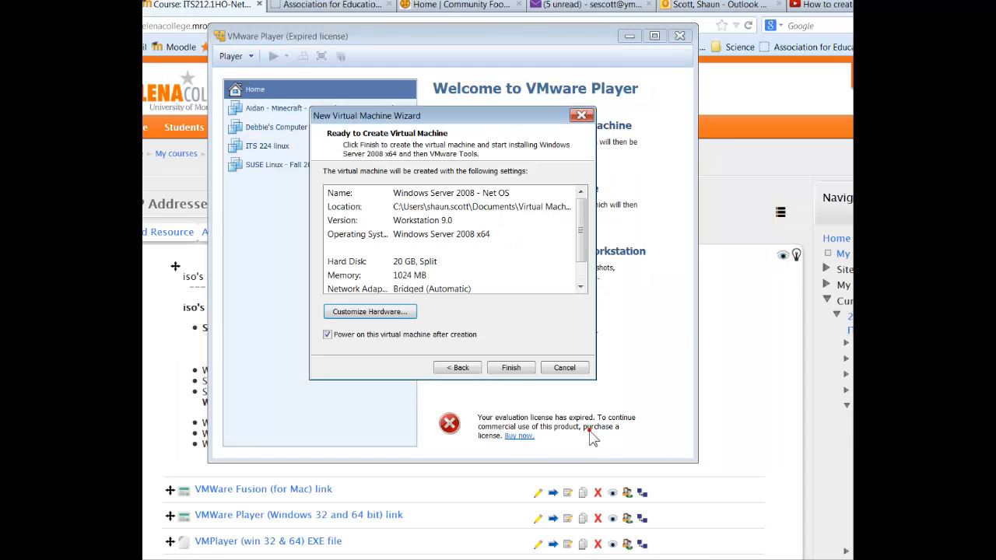
Finish creating the virtual machine and power it on to begin installing Windows Server 2008 x64.
left_click(513, 368)
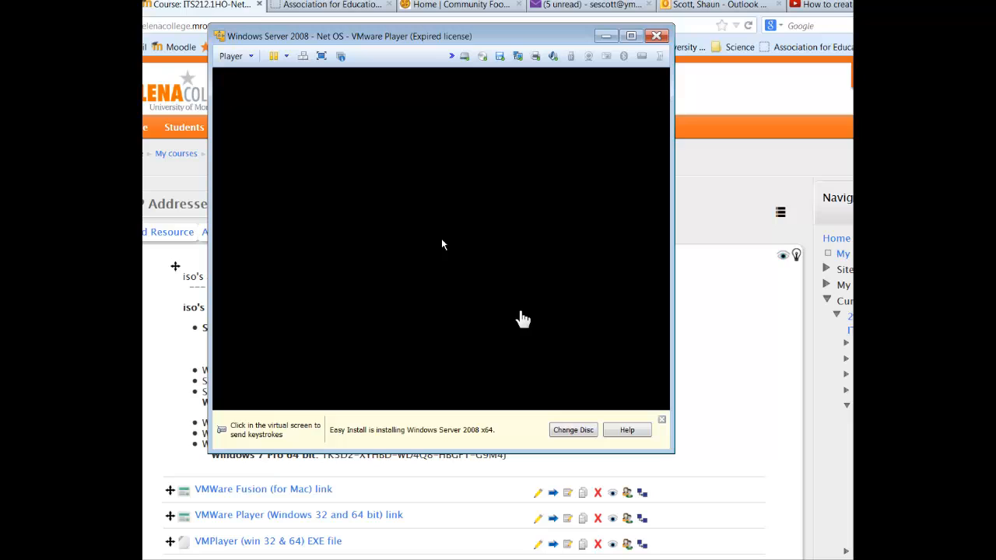
left_click(522, 313)
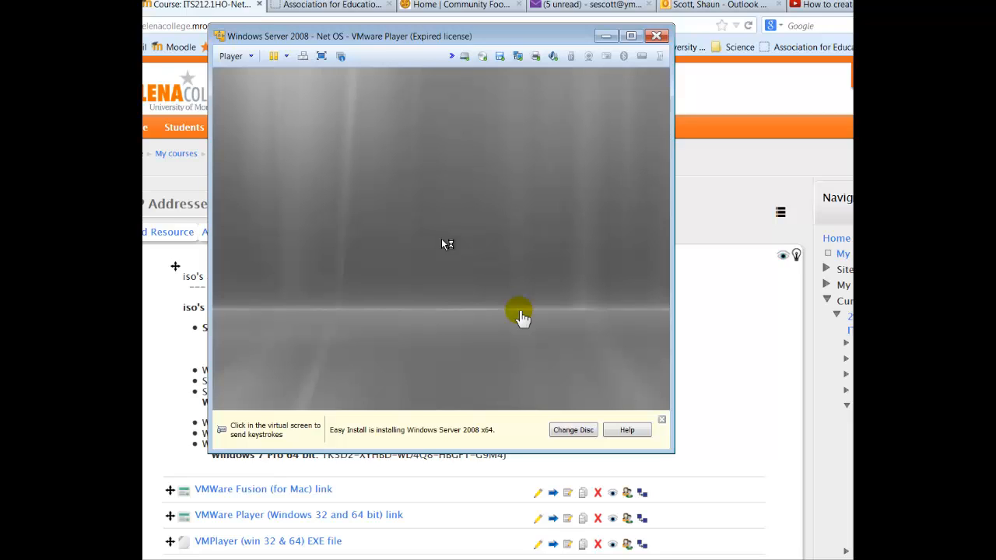